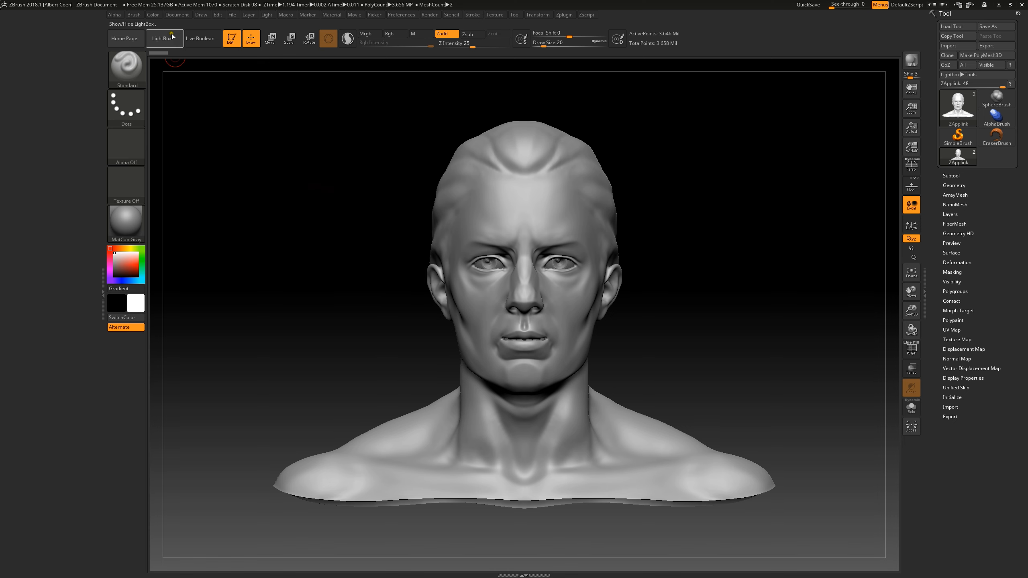
# Dock the Document palette and drop the bust into Photoshop through ZAppLink with Polygon Colorize enabled.
pyautogui.click(171, 14)
pyautogui.moveTo(169, 26); pyautogui.dragTo(6, 35)
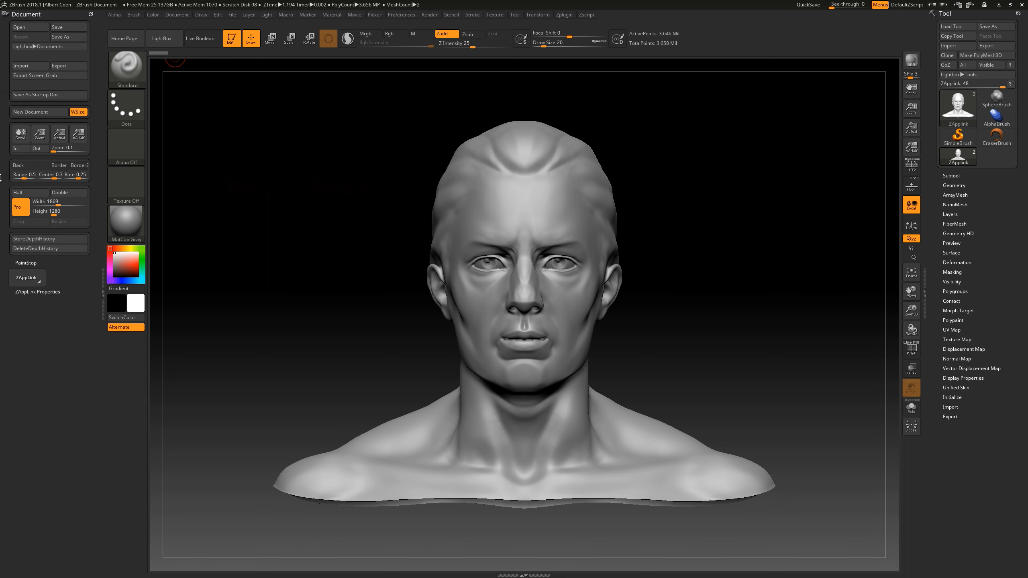
pyautogui.click(28, 278)
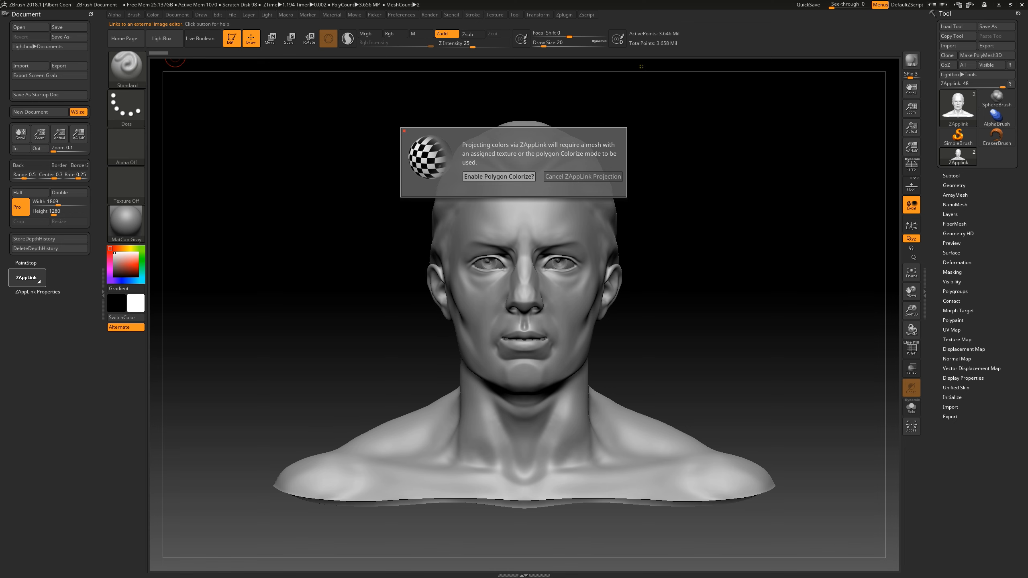
pyautogui.click(485, 176)
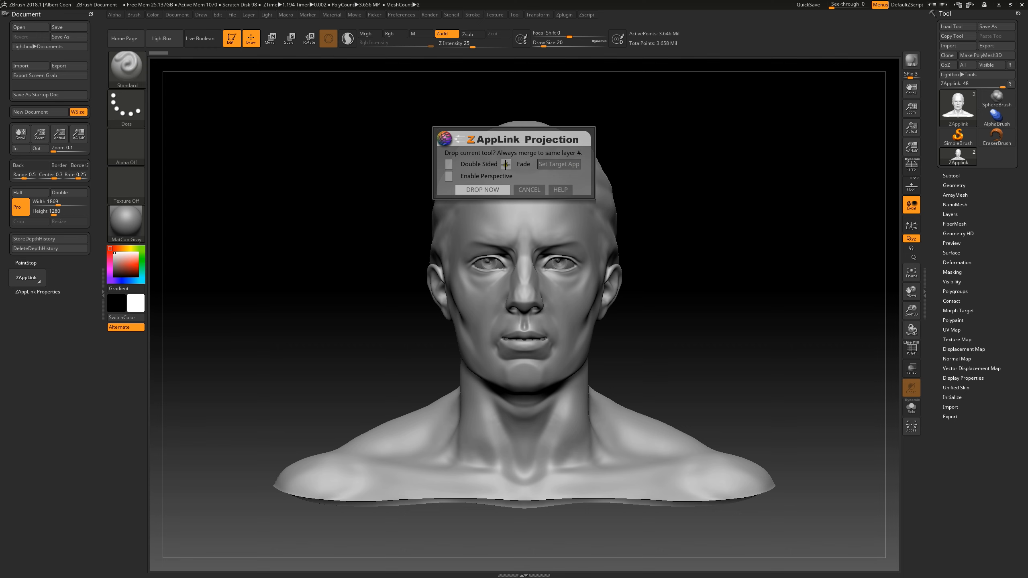
pyautogui.click(449, 175)
pyautogui.click(481, 189)
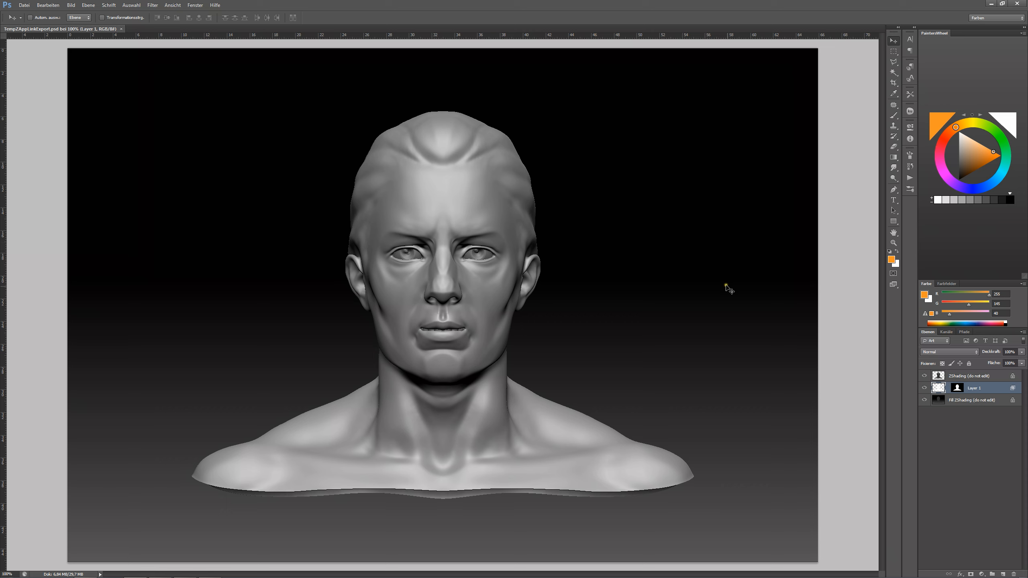
# Examine what the ZShading, Layer 1 and Fill ZShading layers each contain by hiding and showing them one at a time.
pyautogui.click(924, 376)
pyautogui.click(924, 376)
pyautogui.click(924, 387)
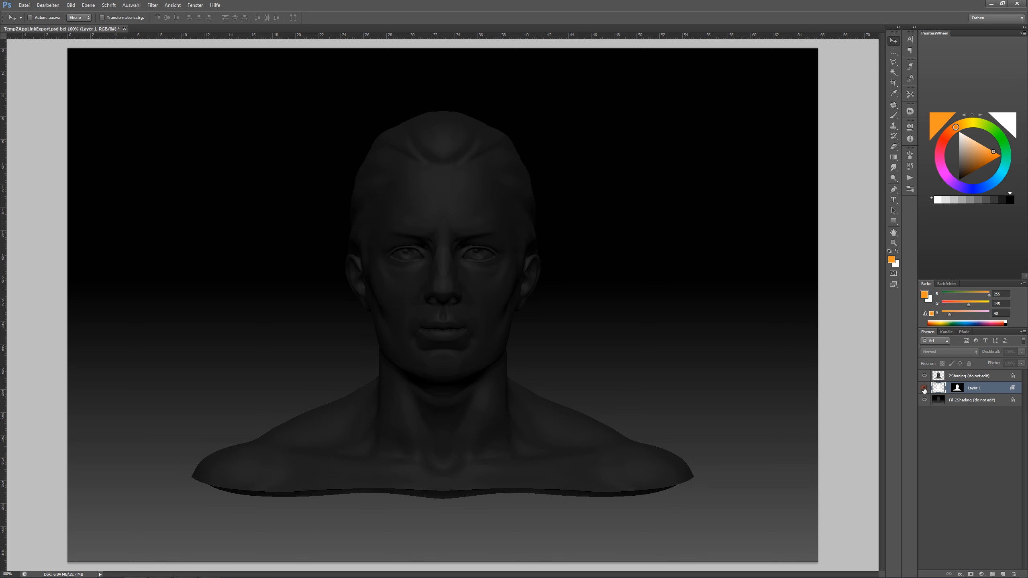
pyautogui.click(924, 387)
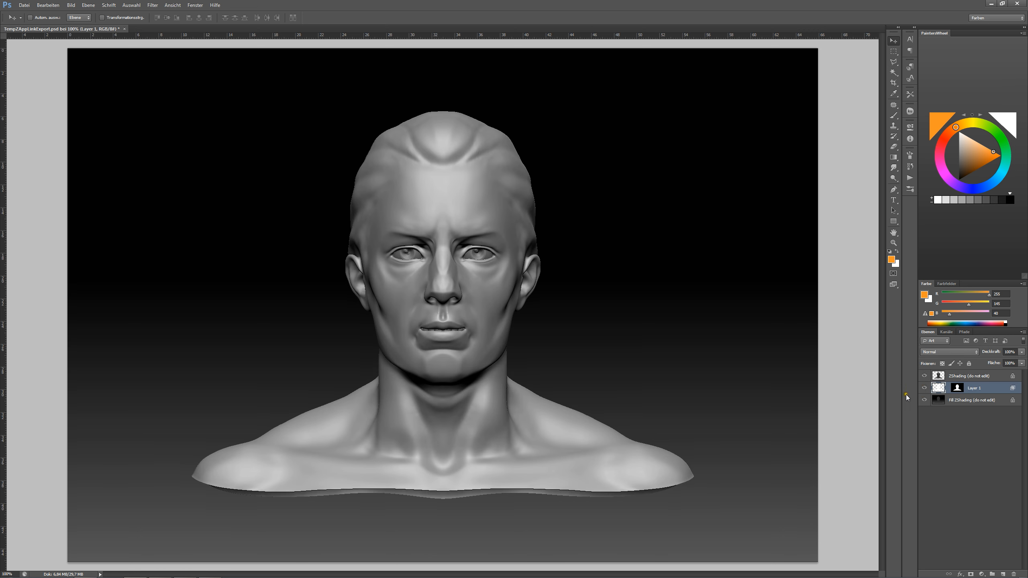
pyautogui.click(924, 400)
pyautogui.click(924, 399)
# Paint an orange zigzag brush stroke on Layer 1 across the bust's neck and shoulder.
pyautogui.press('b')
pyautogui.moveTo(650, 448)
pyautogui.mouseDown()
pyautogui.moveTo(593, 434)
pyautogui.moveTo(524, 455)
pyautogui.moveTo(370, 470)
pyautogui.mouseUp()
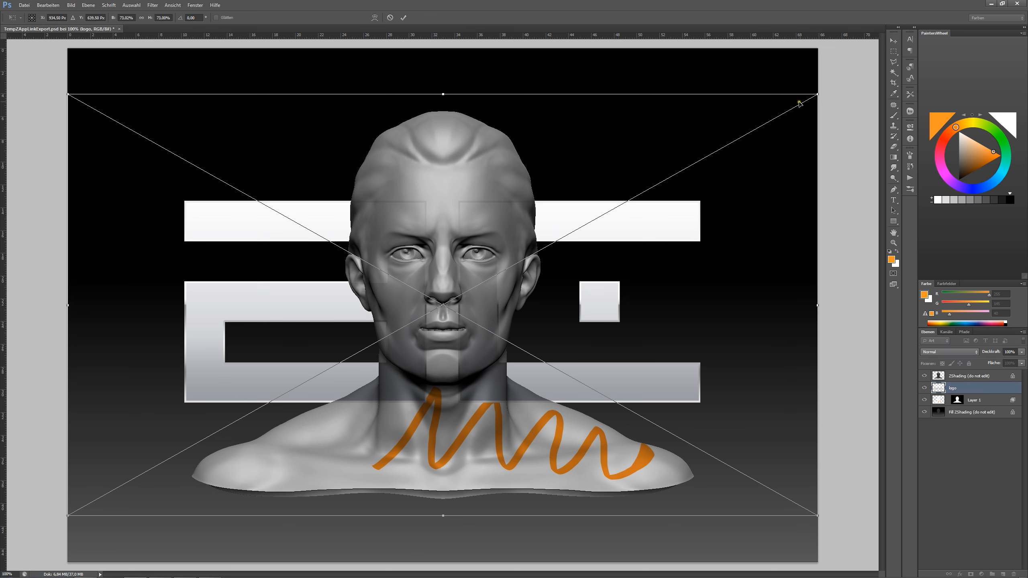
# Scale the placed logo down proportionally around its center and position it on the bust's forehead.
pyautogui.keyDown('alt'); pyautogui.keyDown('shift'); pyautogui.moveTo(816, 93); pyautogui.dragTo(534, 240); pyautogui.keyUp('shift'); pyautogui.keyUp('alt')
pyautogui.moveTo(440, 294); pyautogui.dragTo(439, 183)
pyautogui.press('Return')
pyautogui.press('b')
pyautogui.press('v')
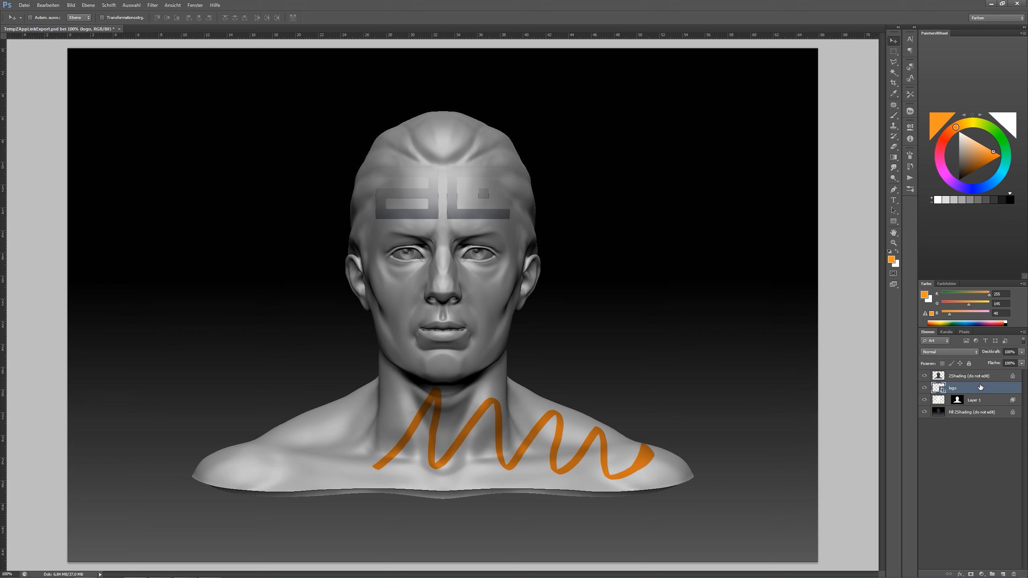
# Merge the logo layer with Layer 1 and rename the merged layer as Layer 1.
pyautogui.keyDown('shift'); pyautogui.click(985, 400); pyautogui.keyUp('shift')
pyautogui.rightClick(983, 400)
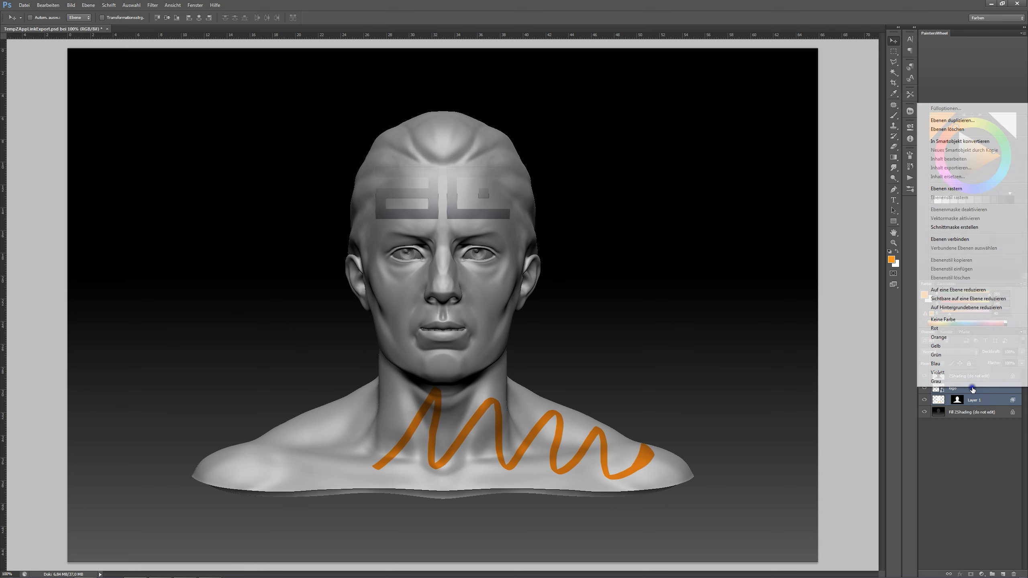
pyautogui.click(958, 290)
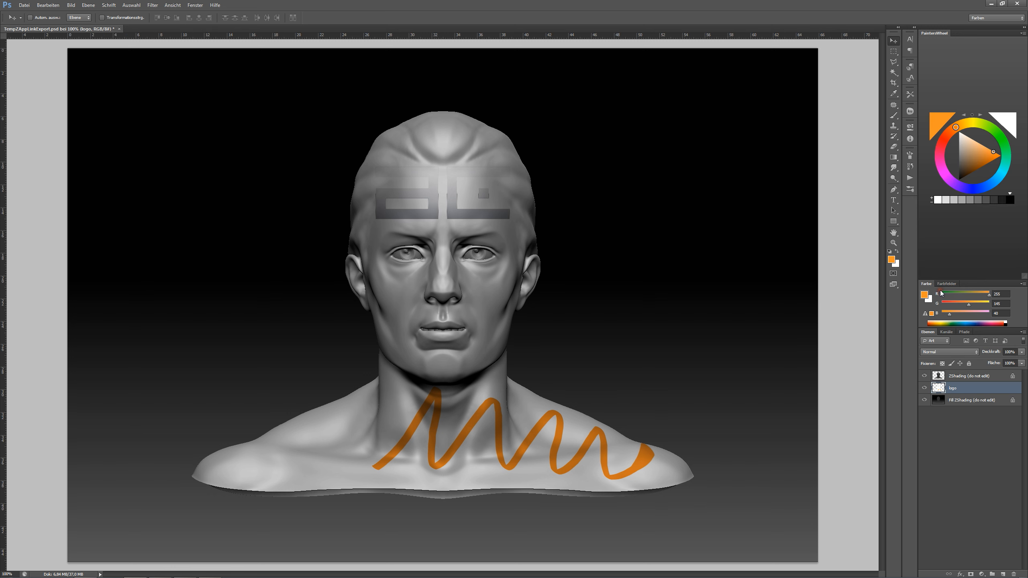
pyautogui.doubleClick(953, 388)
pyautogui.write('Layer 1')
pyautogui.press('Return')
# Save the edited Photoshop file and switch back to ZBrush to pick up the edited projection on the bust.
pyautogui.click(24, 5)
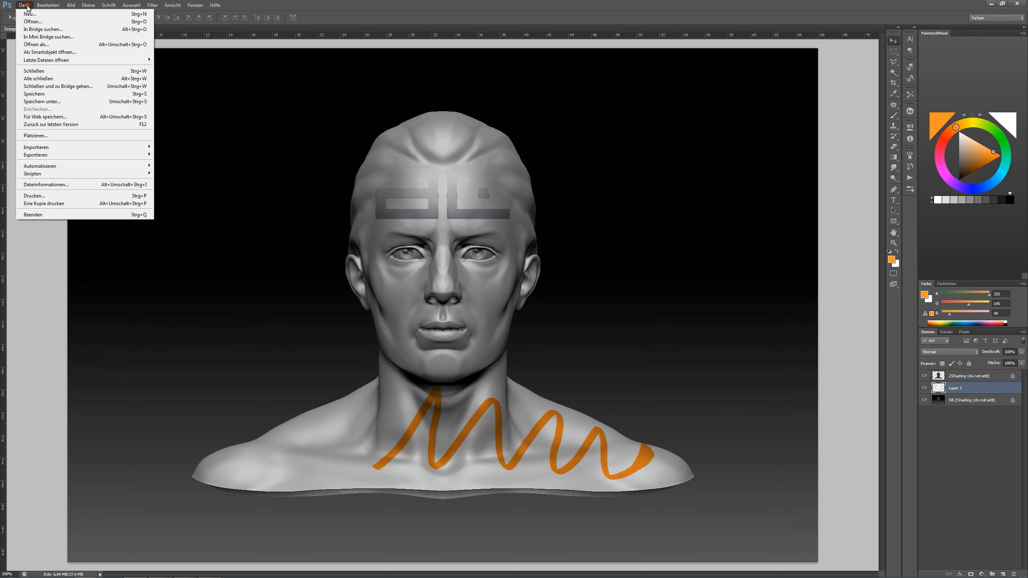
pyautogui.click(26, 94)
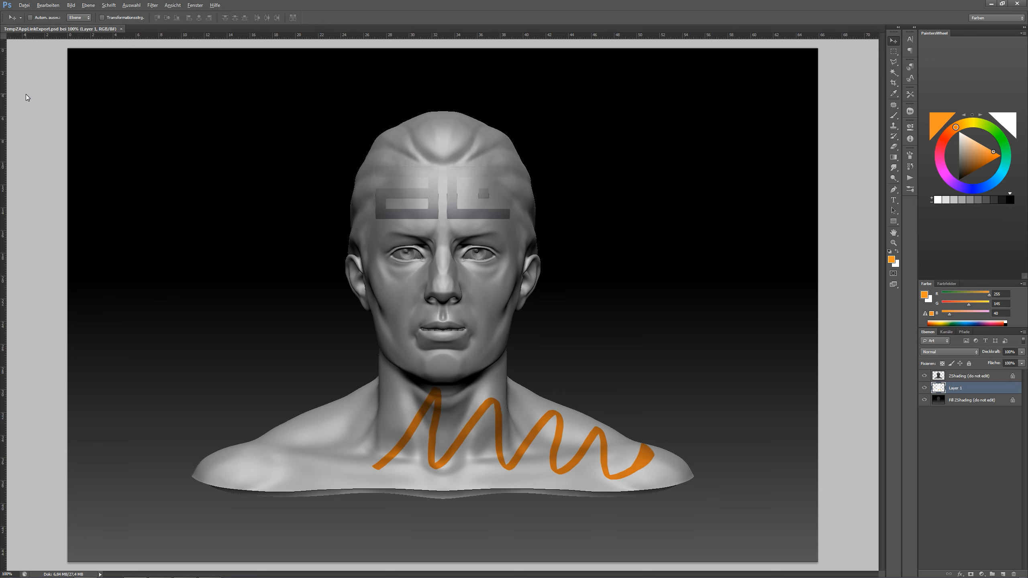
pyautogui.hotkey('alt', 'Tab')
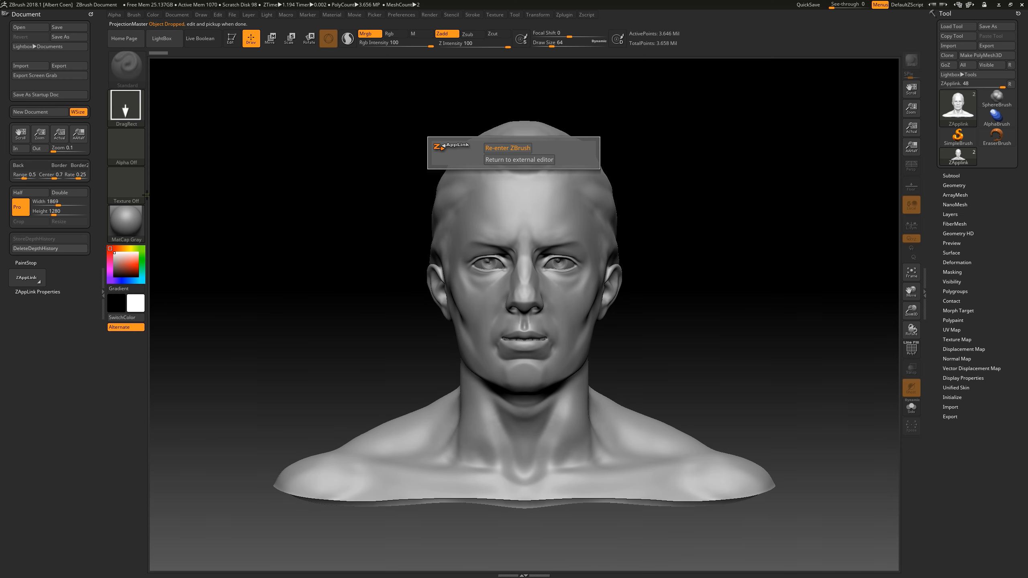
pyautogui.click(507, 148)
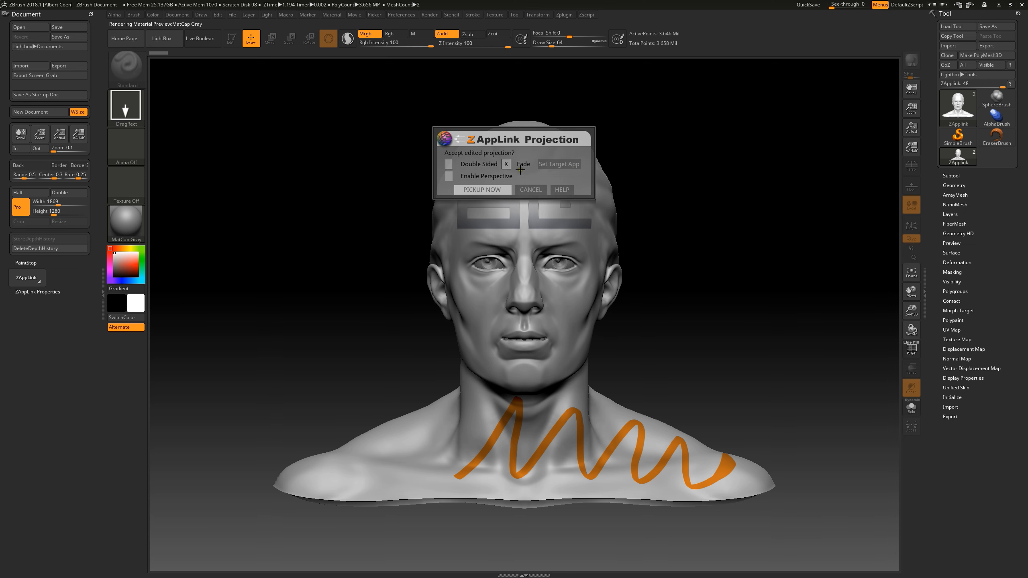
pyautogui.click(496, 189)
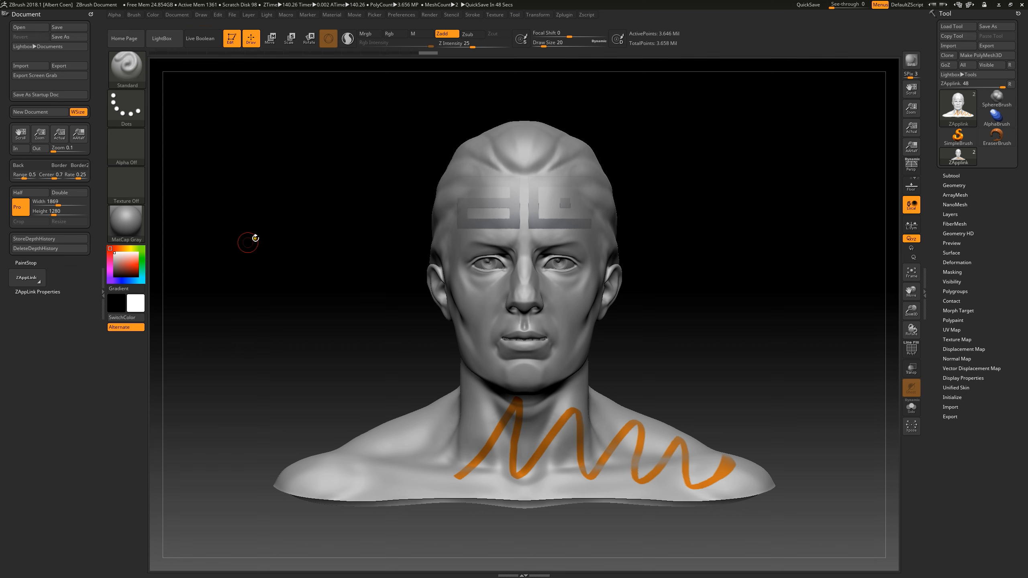
# Store the bust's front view, right profile and three-quarter view as the Front, Right and Cust1 ZAppLink views.
pyautogui.click(38, 291)
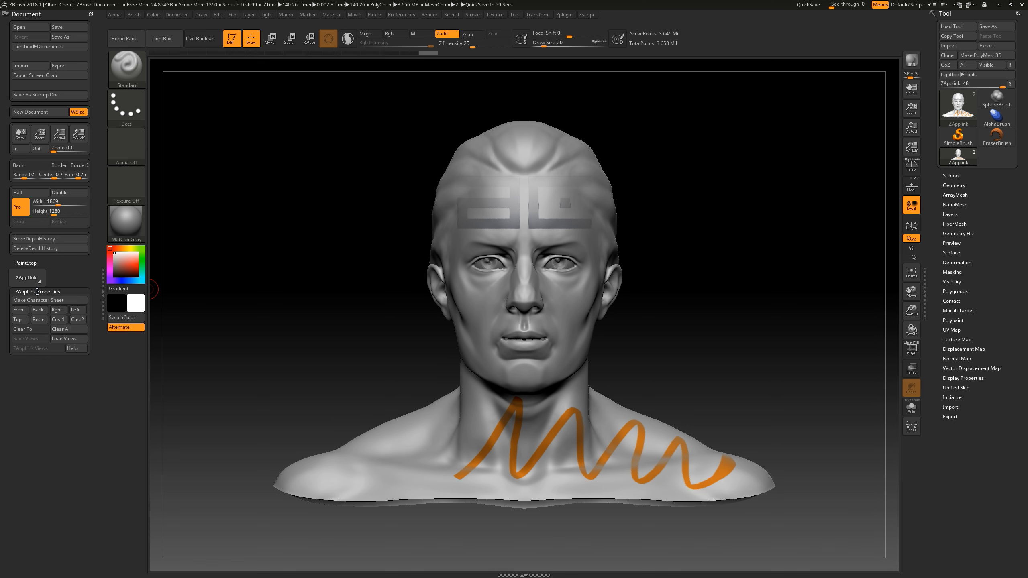
pyautogui.click(18, 311)
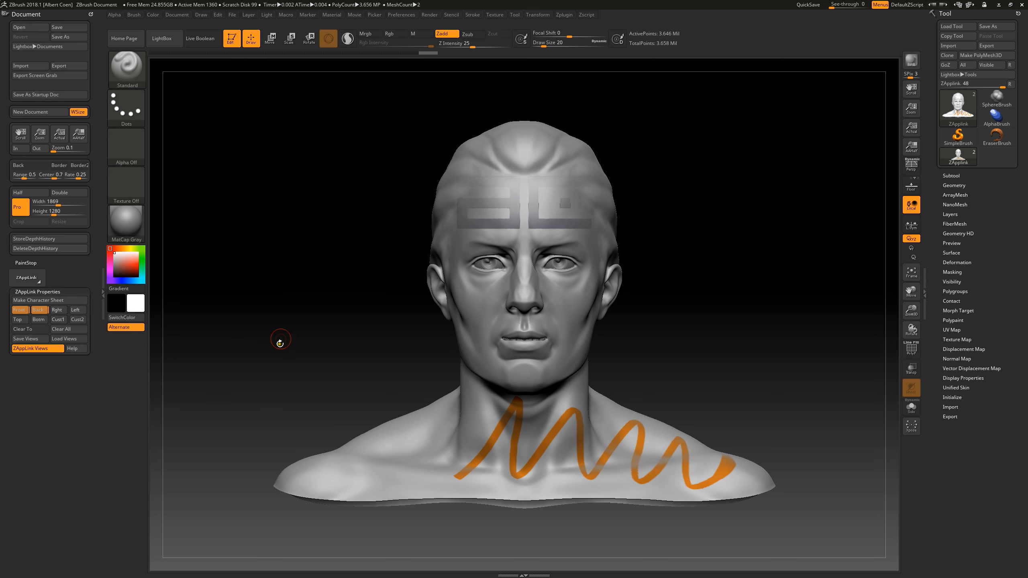
pyautogui.moveTo(284, 298); pyautogui.dragTo(324, 312)
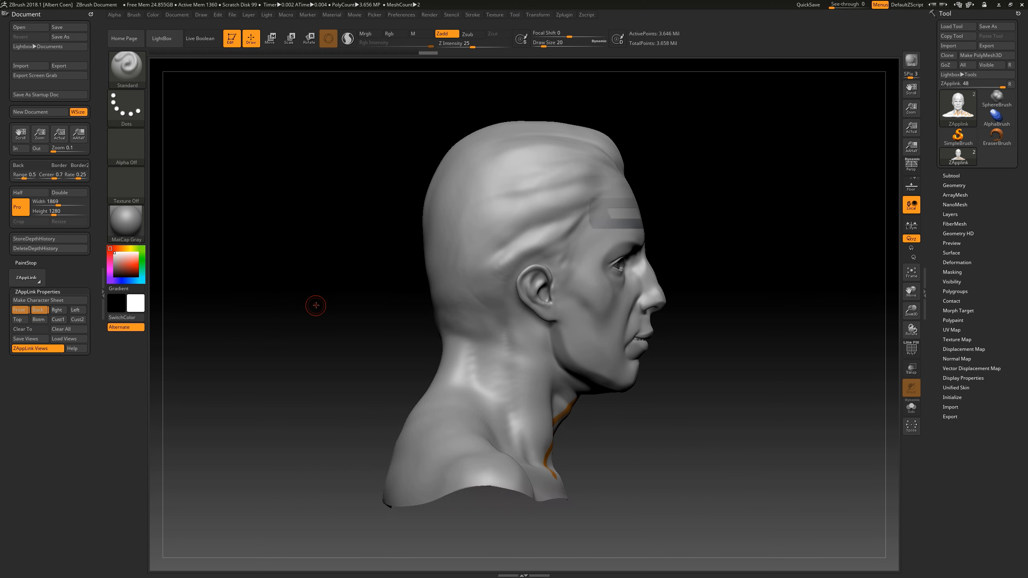
pyautogui.click(58, 309)
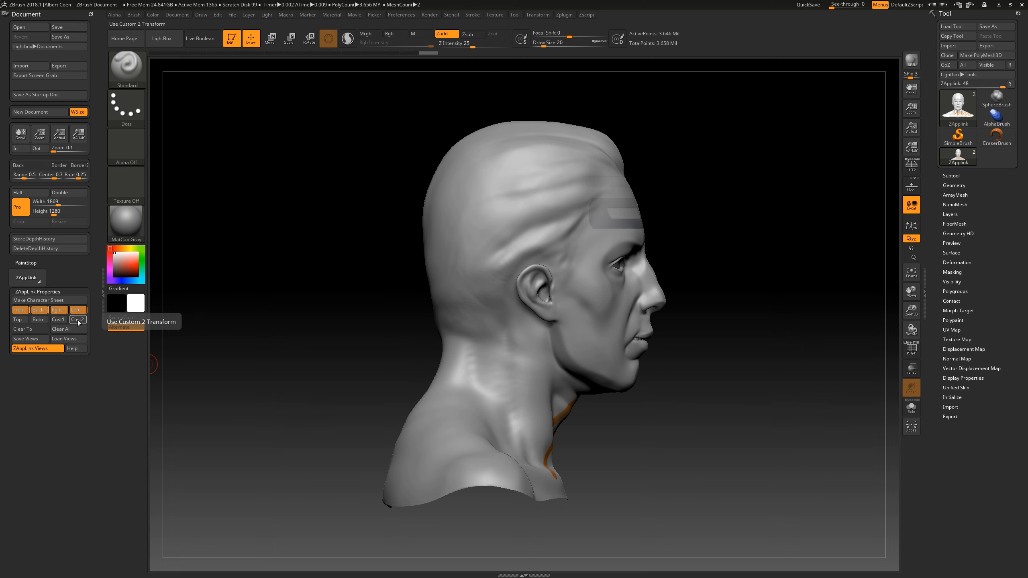
pyautogui.moveTo(373, 305); pyautogui.dragTo(319, 294)
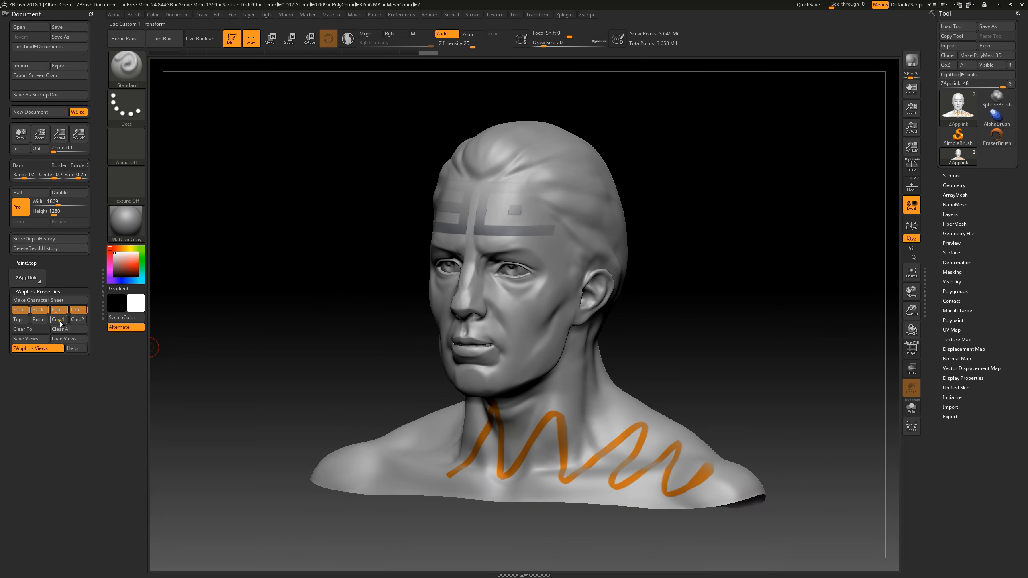
pyautogui.click(59, 319)
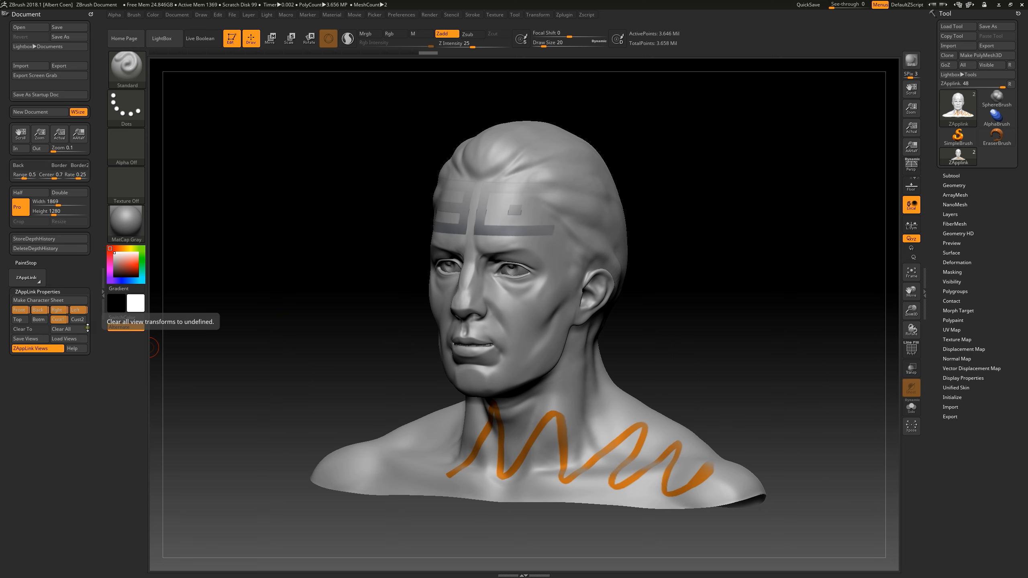
# Make a character sheet from the stored ZAppLink views.
pyautogui.click(60, 301)
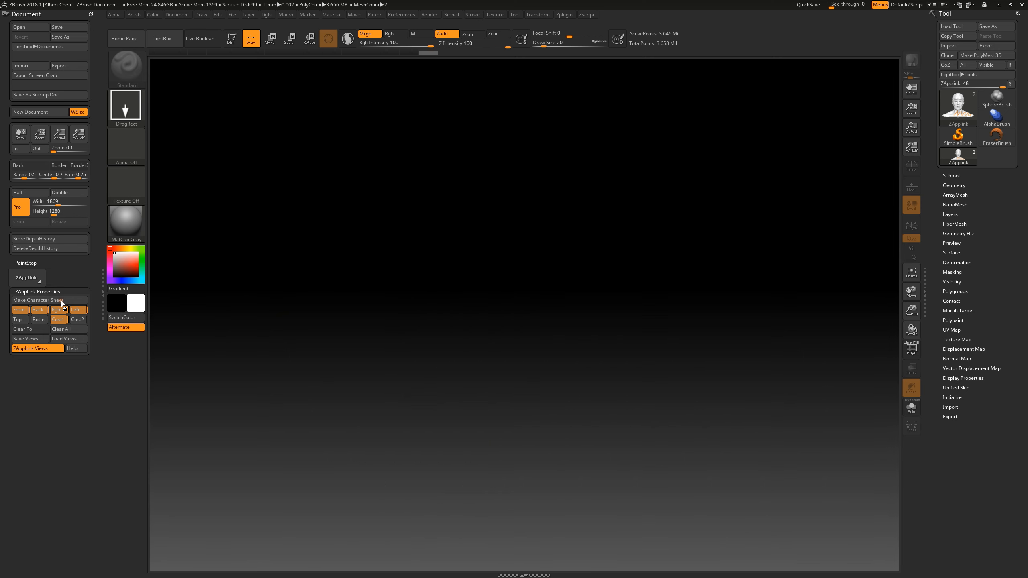